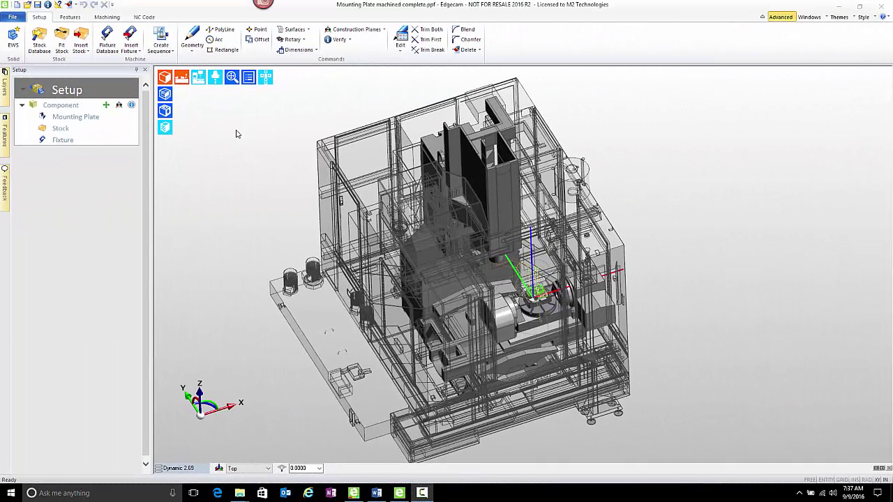
# Step: Hide the machine model, zoom to fit the plate and fixture, and orbit to inspect the toolpaths
pyautogui.click(199, 78)
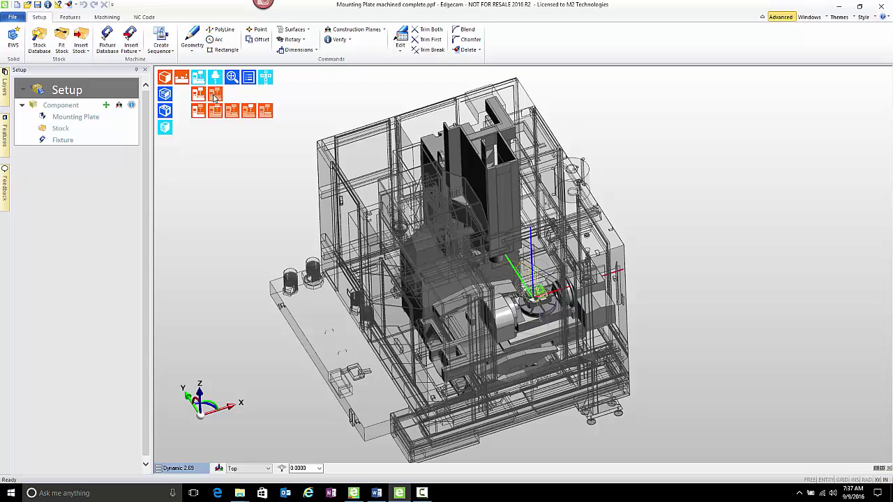
pyautogui.click(215, 94)
pyautogui.click(232, 78)
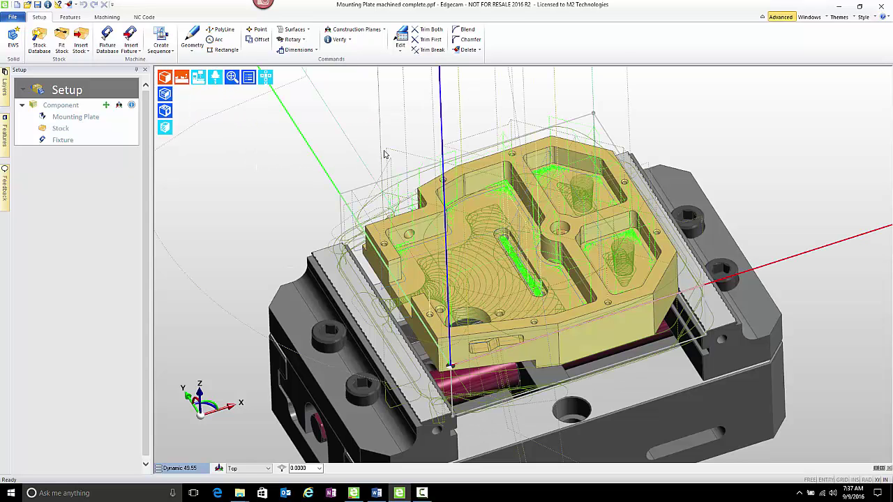
pyautogui.moveTo(429, 165); pyautogui.dragTo(452, 208, button='middle')
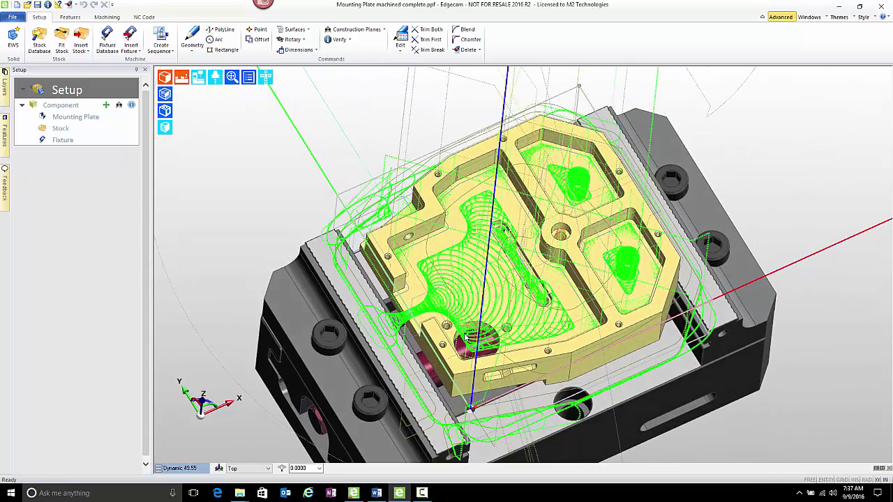
pyautogui.moveTo(534, 326)
pyautogui.mouseDown(button='middle')
pyautogui.moveTo(573, 320)
pyautogui.moveTo(544, 319)
pyautogui.mouseUp(button='middle')
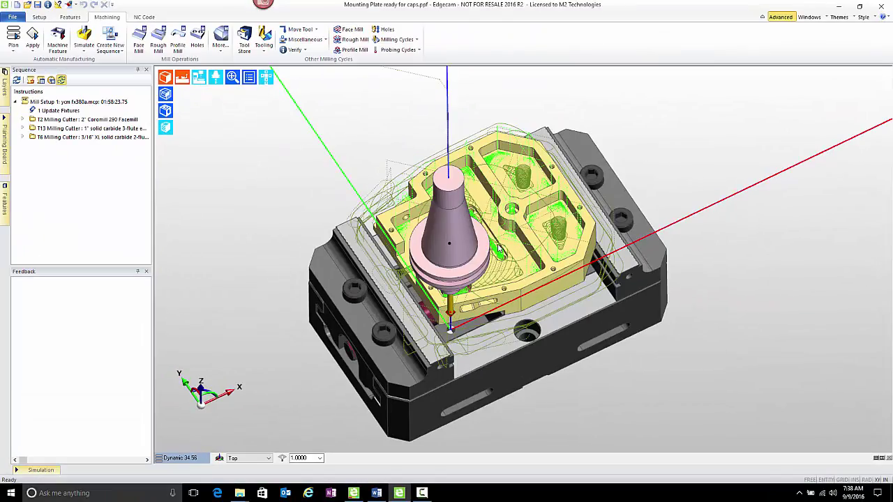
pyautogui.moveTo(501, 284); pyautogui.dragTo(512, 288, button='middle')
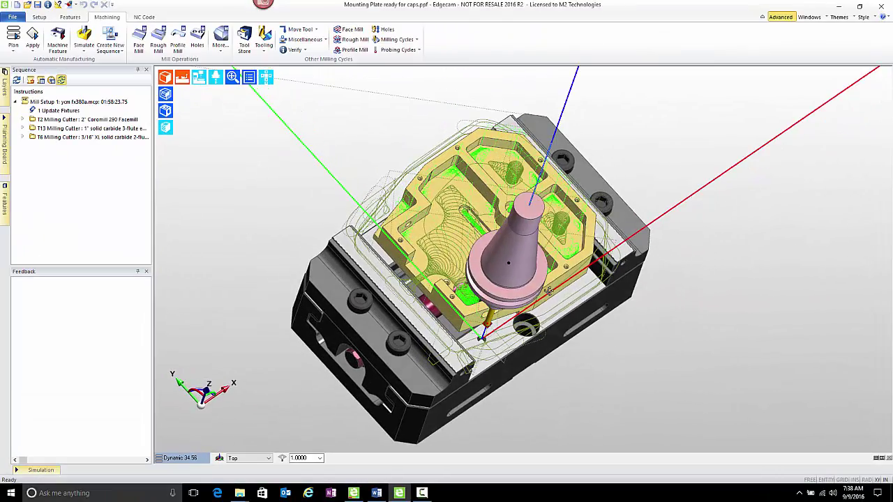
pyautogui.scroll(4, 390, 272)
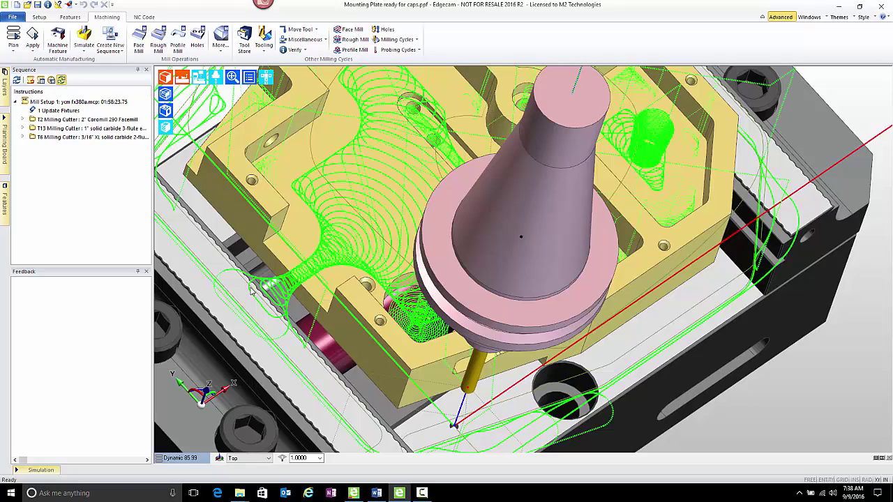
pyautogui.moveTo(493, 286); pyautogui.dragTo(531, 292, button='middle')
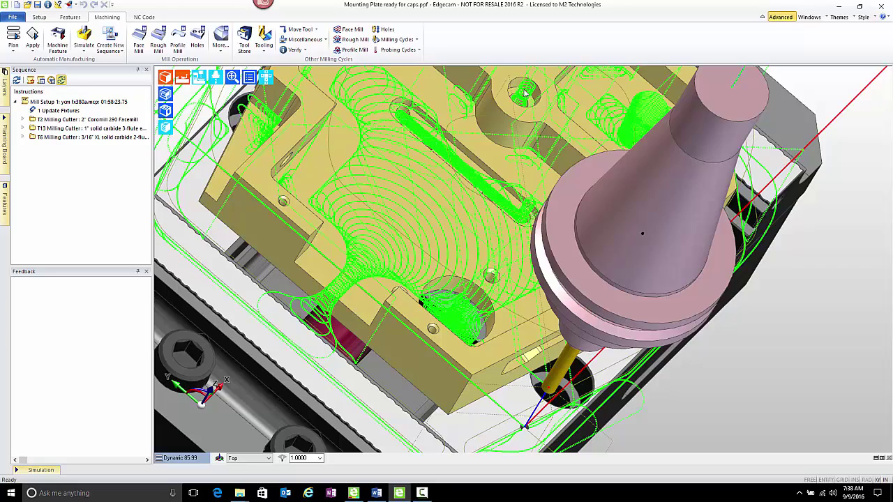
pyautogui.moveTo(498, 240); pyautogui.dragTo(438, 244, button='middle')
pyautogui.scroll(-4, 531, 232)
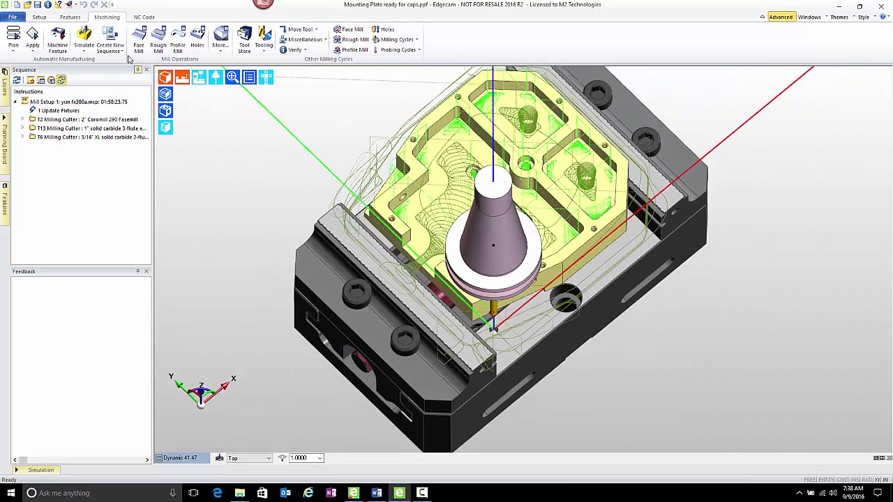
# Step: Run Find Features with Pocket Caps enabled in Mill Options and Hole Caps enabled in Hole Options
pyautogui.click(70, 16)
pyautogui.click(19, 38)
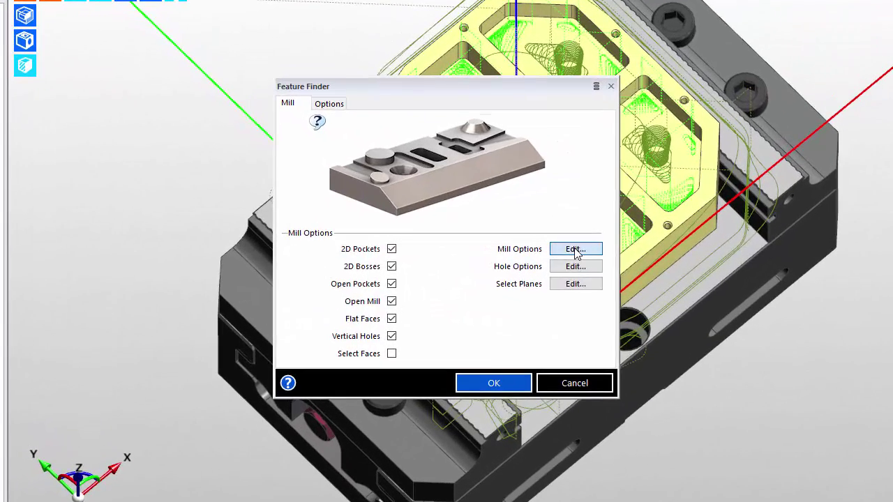
pyautogui.click(564, 250)
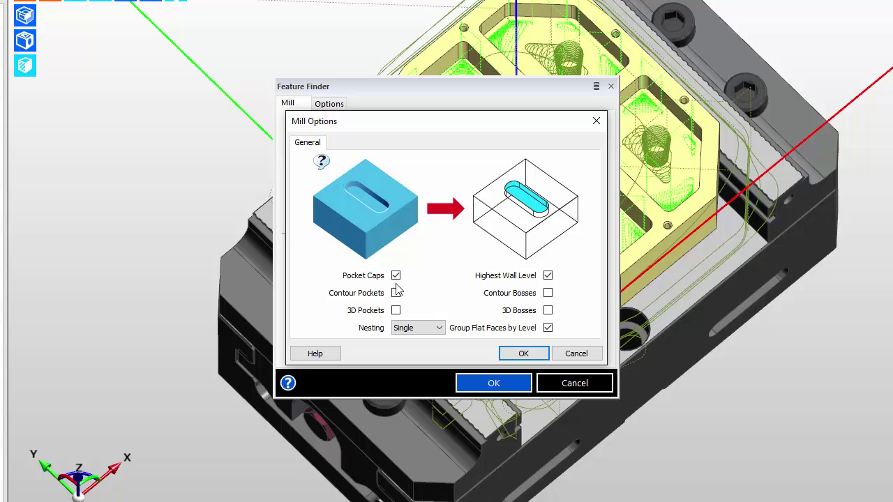
pyautogui.click(523, 353)
pyautogui.click(574, 266)
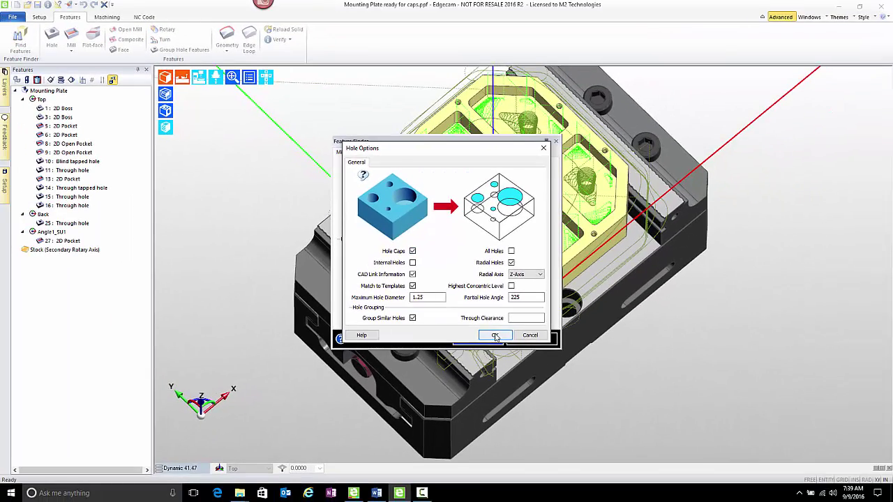
pyautogui.click(496, 337)
pyautogui.click(481, 342)
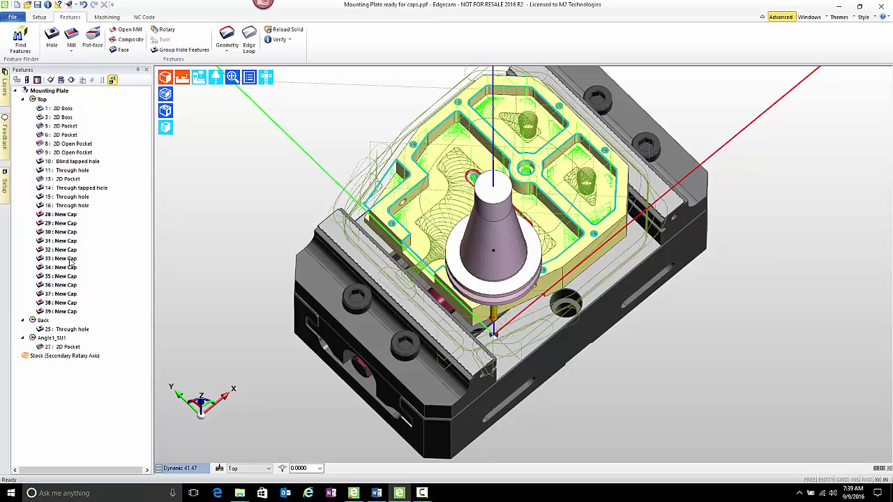
# Step: Hide the fixture and show the plate as a tilted wireframe
pyautogui.click(182, 78)
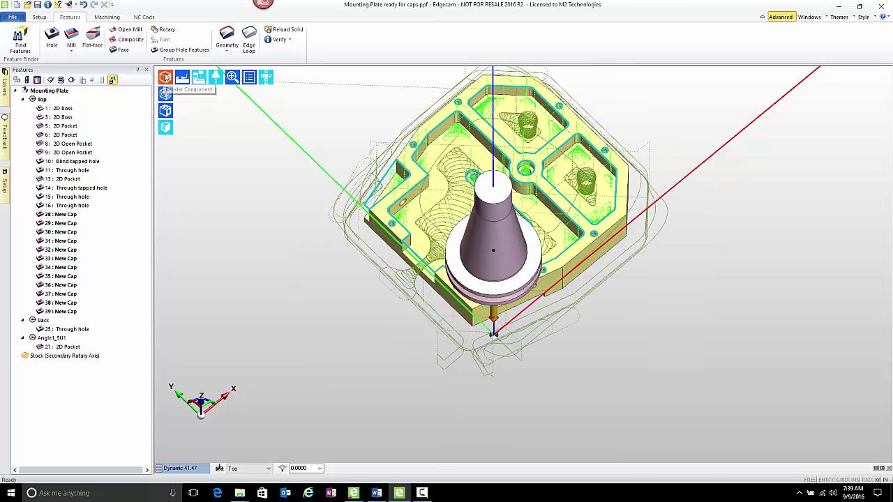
pyautogui.click(165, 111)
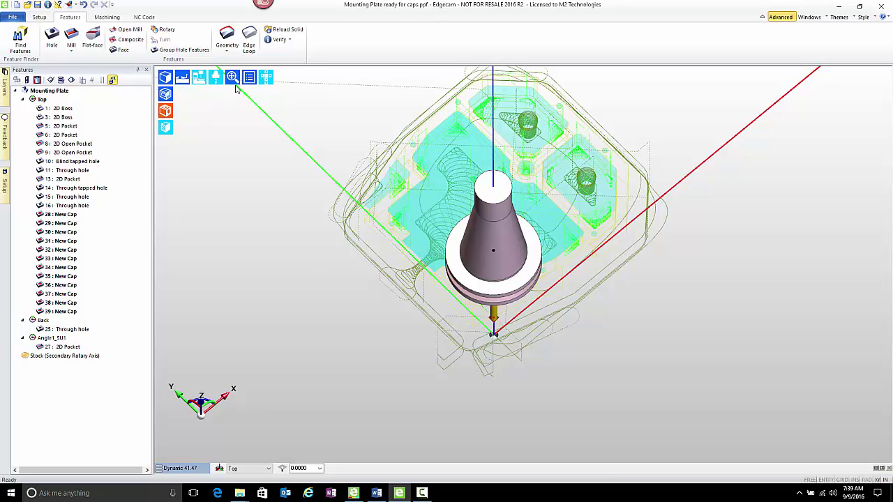
pyautogui.moveTo(439, 355); pyautogui.dragTo(472, 335, button='middle')
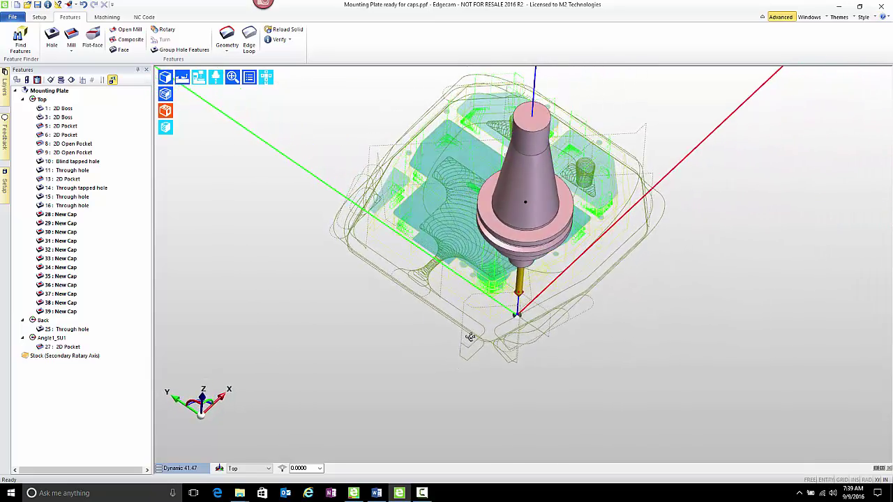
# Step: Uncheck Show all Toolpath on the Configure View Tool tab, then view the caps from the side
pyautogui.click(249, 77)
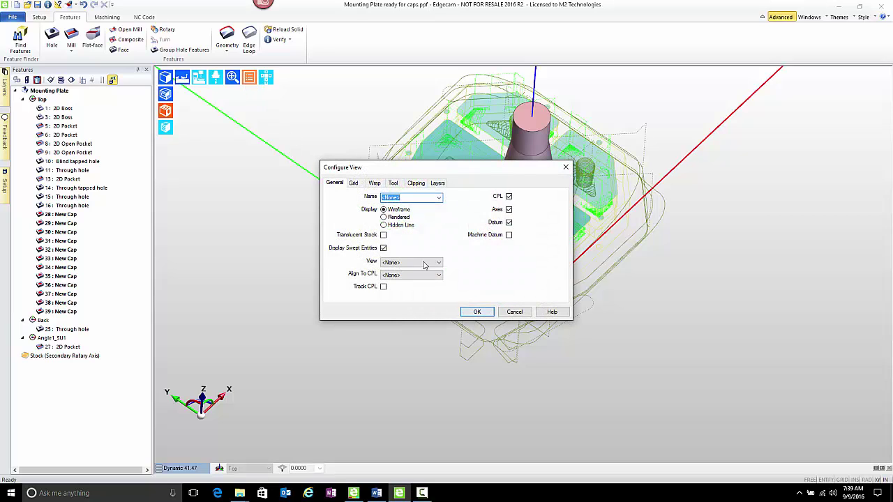
pyautogui.click(393, 183)
pyautogui.click(383, 231)
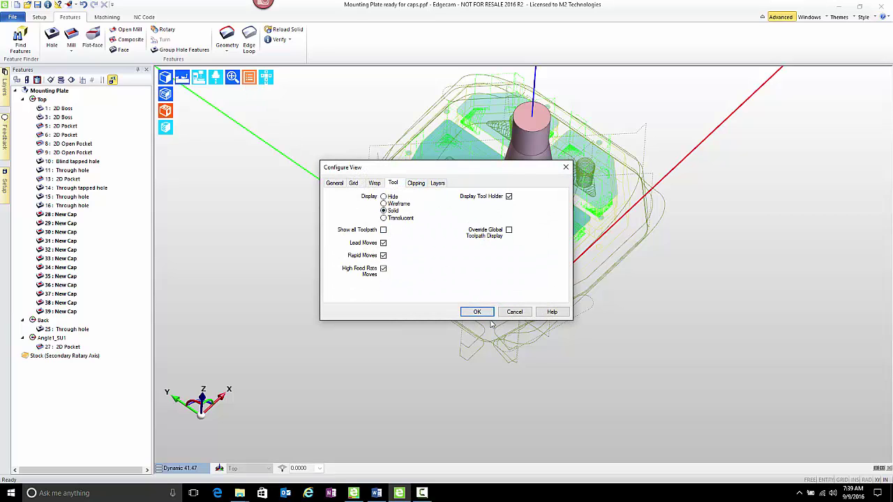
pyautogui.click(477, 311)
pyautogui.moveTo(472, 328); pyautogui.dragTo(506, 280, button='middle')
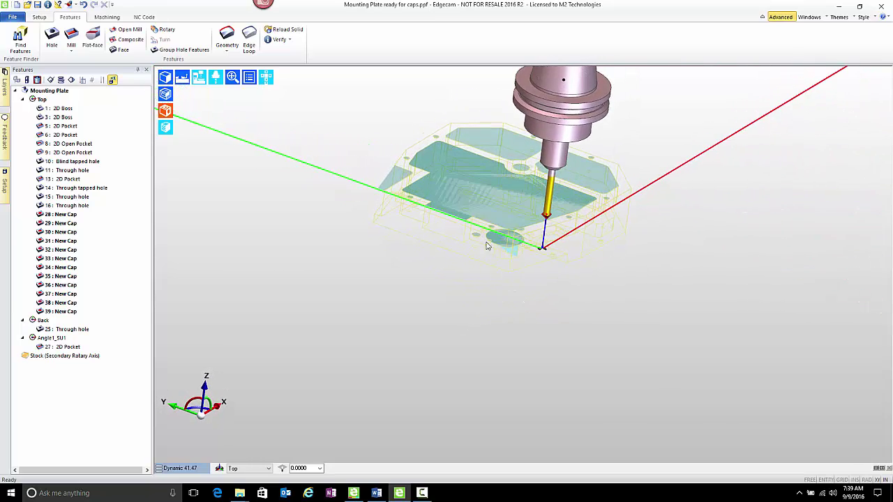
# Step: Delete two unwanted cap features over pockets on the plate's top face
pyautogui.scroll(5, 486, 245)
pyautogui.moveTo(537, 246); pyautogui.dragTo(501, 272, button='middle')
pyautogui.scroll(-4, 491, 268)
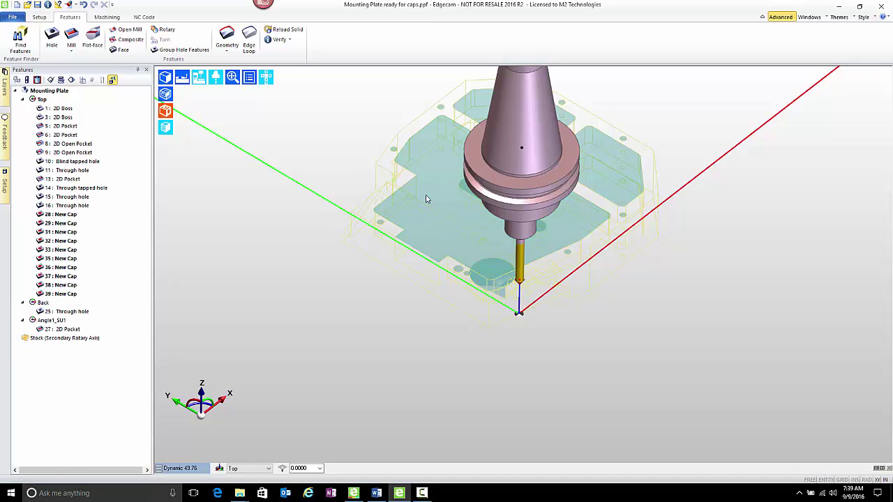
pyautogui.moveTo(492, 248); pyautogui.dragTo(459, 188, button='middle')
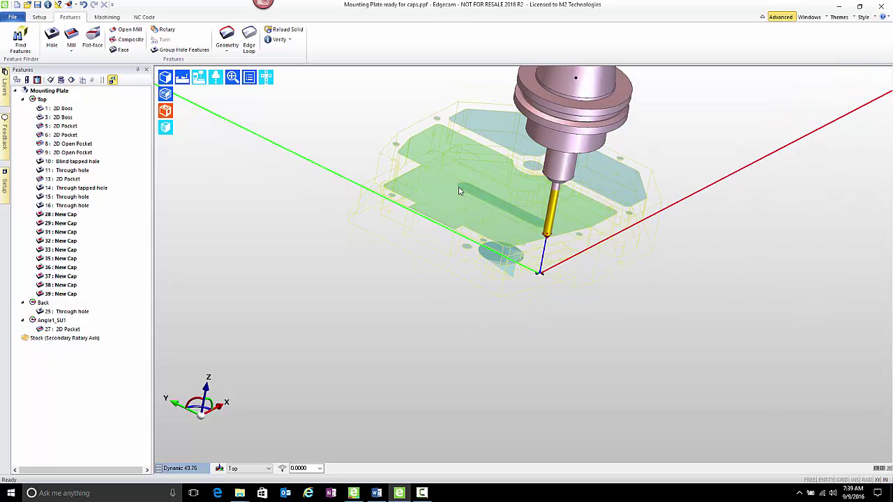
pyautogui.moveTo(580, 210); pyautogui.dragTo(608, 163, button='middle')
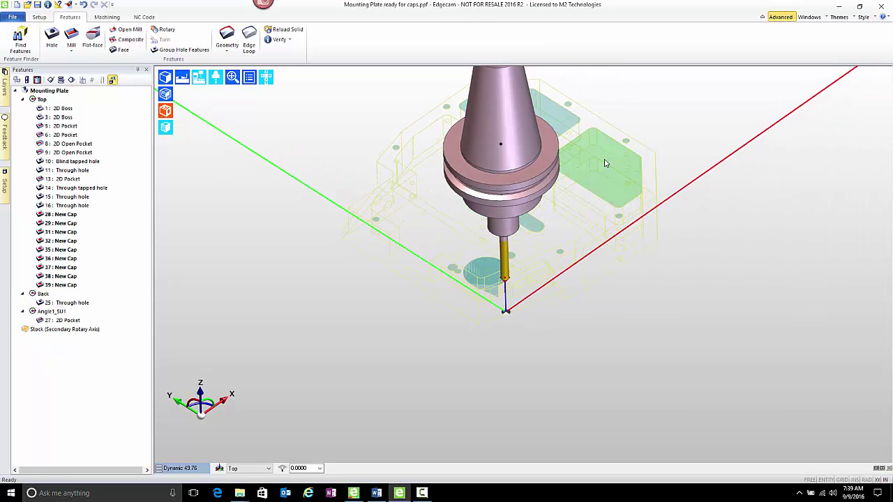
pyautogui.click(605, 163)
pyautogui.click(559, 114)
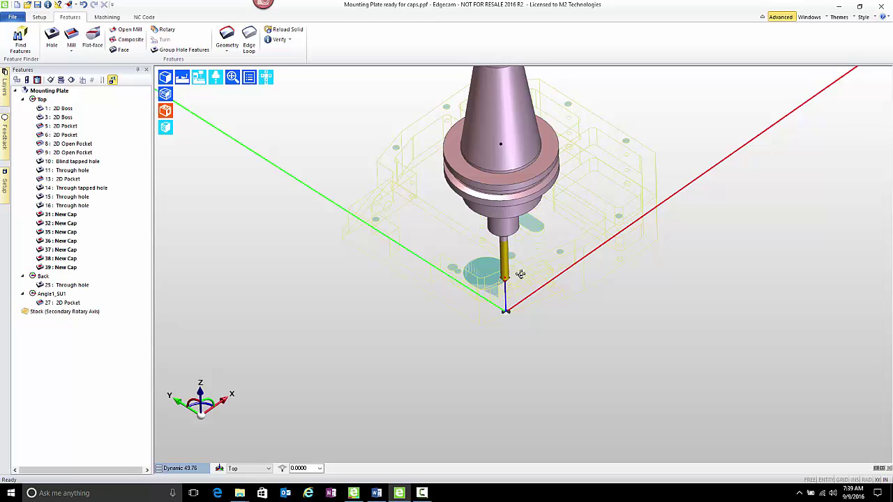
# Step: Delete the small triangular cap below the bore and return the part to shaded display
pyautogui.scroll(5, 518, 273)
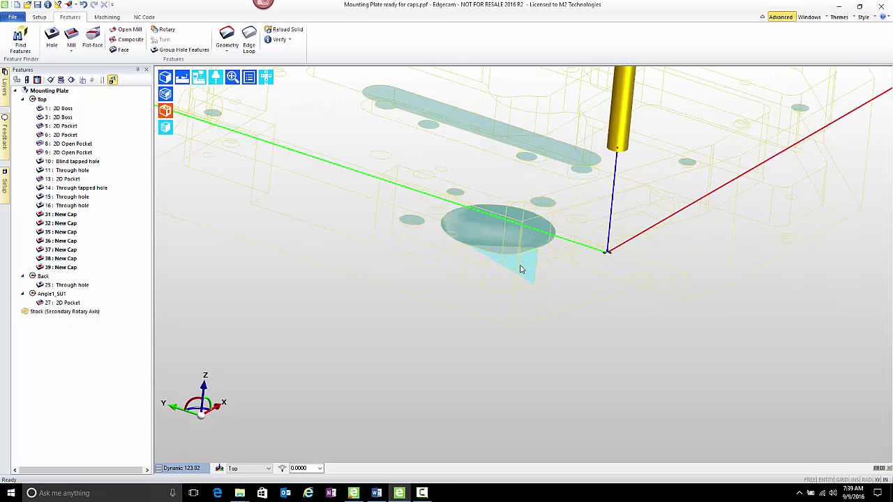
pyautogui.click(531, 266)
pyautogui.scroll(-4, 530, 261)
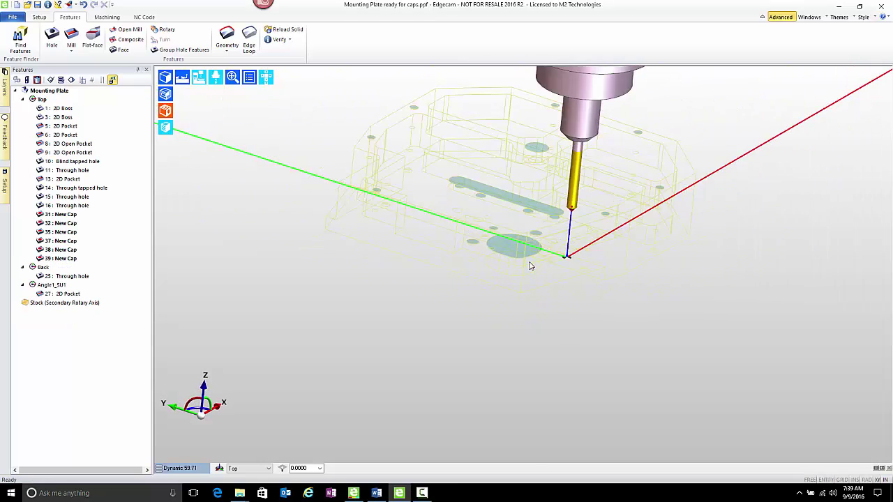
pyautogui.moveTo(623, 207); pyautogui.dragTo(688, 246, button='middle')
pyautogui.click(167, 108)
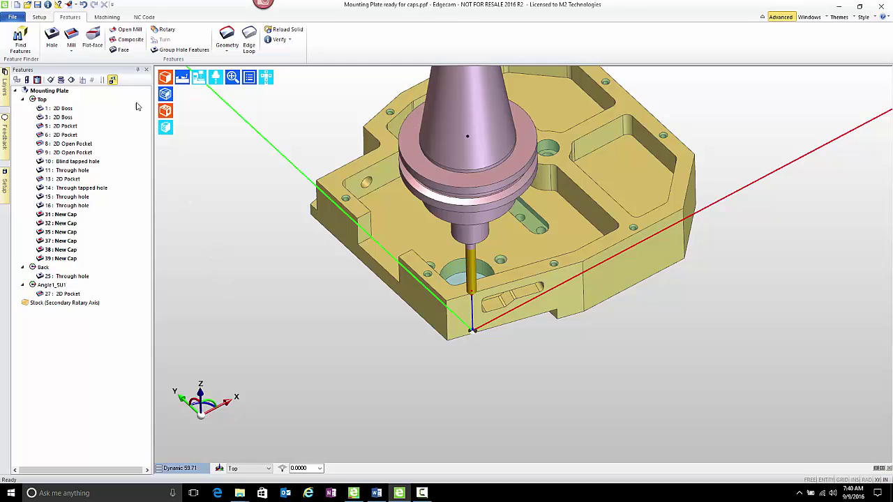
# Step: Open the T13 cutter's Roughing operation for editing from the machining sequence
pyautogui.click(107, 17)
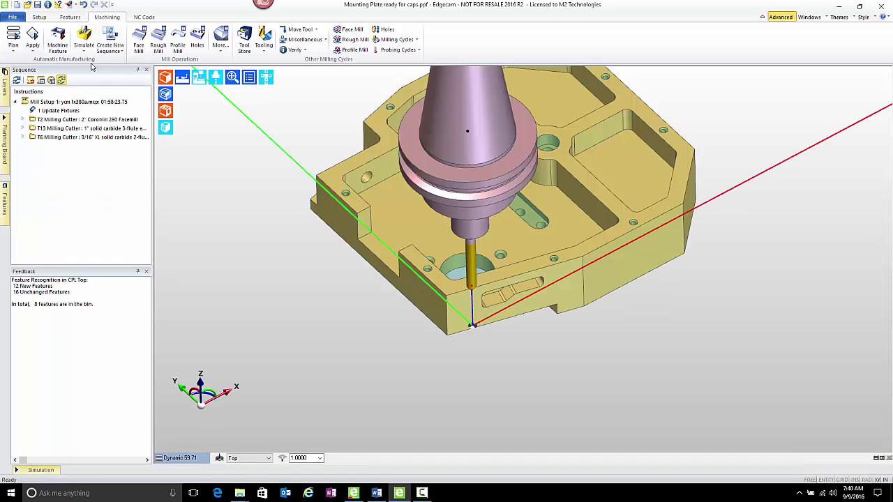
pyautogui.click(31, 130)
pyautogui.click(23, 129)
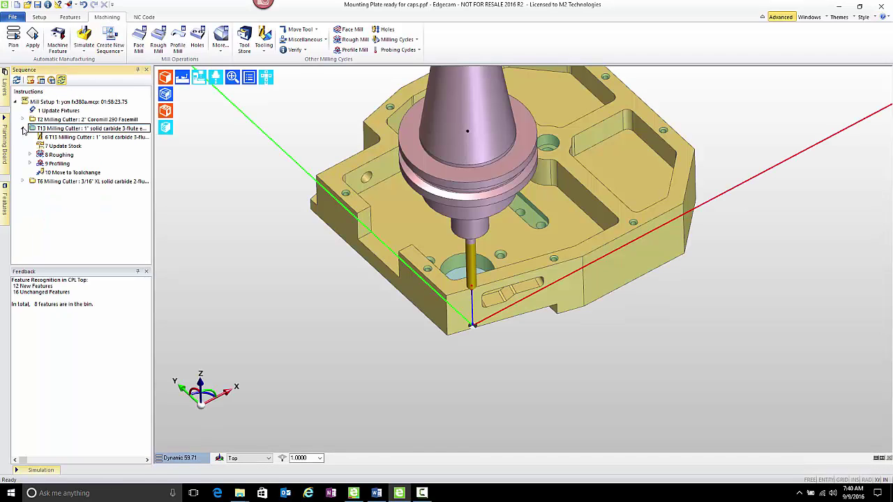
pyautogui.doubleClick(50, 157)
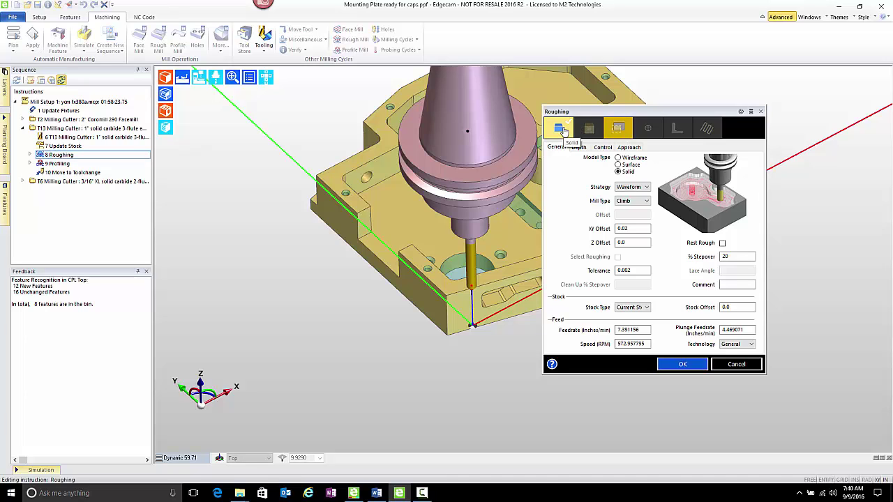
# Step: Window-select all the plate's features for the Roughing and confirm to regenerate it
pyautogui.click(561, 128)
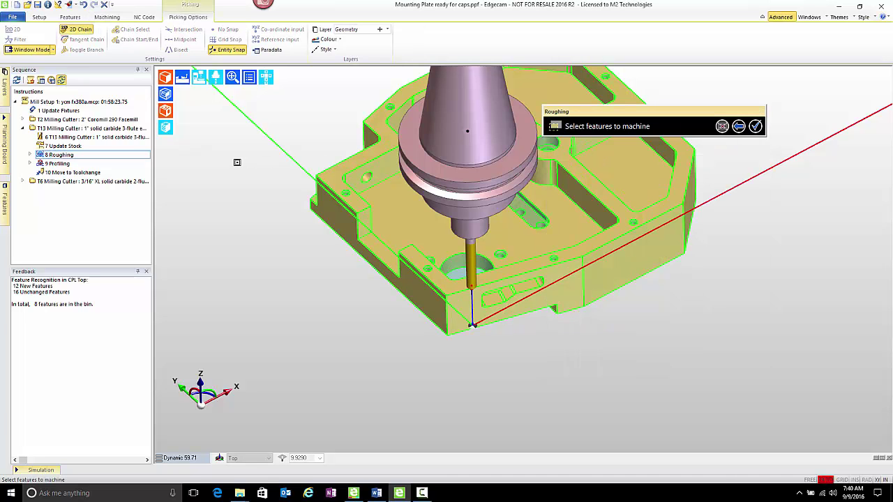
pyautogui.scroll(-3, 237, 162)
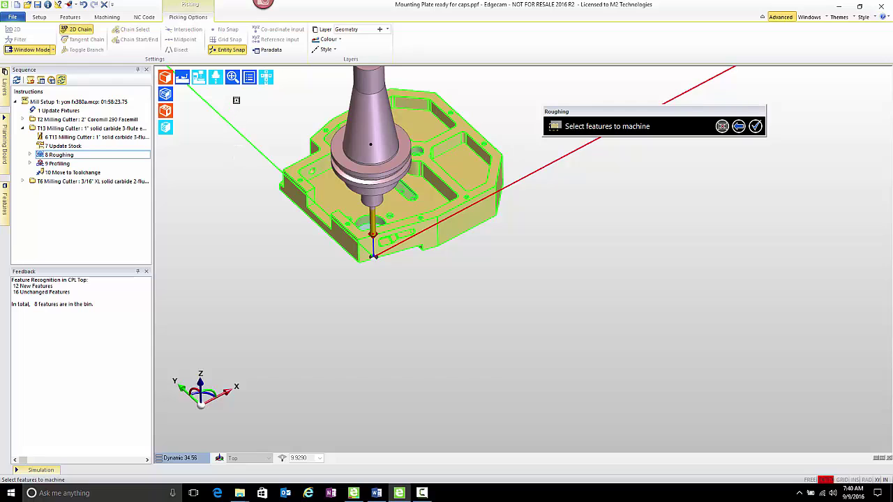
pyautogui.moveTo(236, 100); pyautogui.dragTo(584, 297)
pyautogui.rightClick(583, 297)
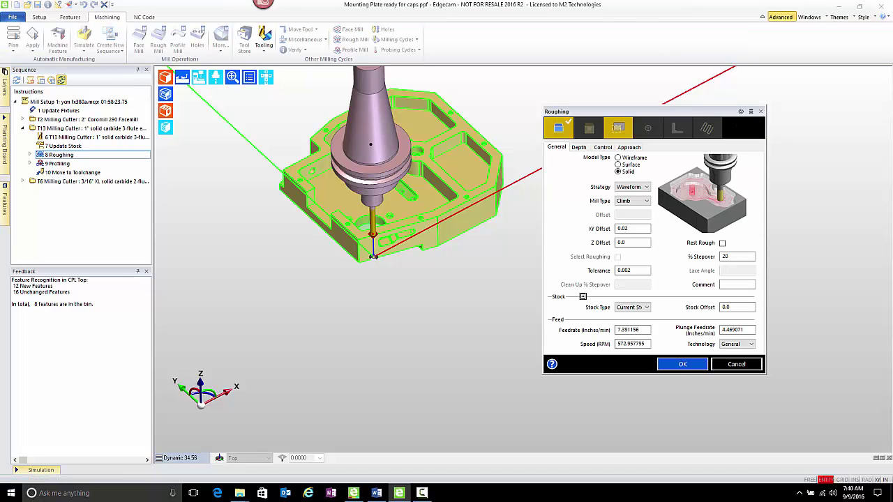
pyautogui.click(682, 367)
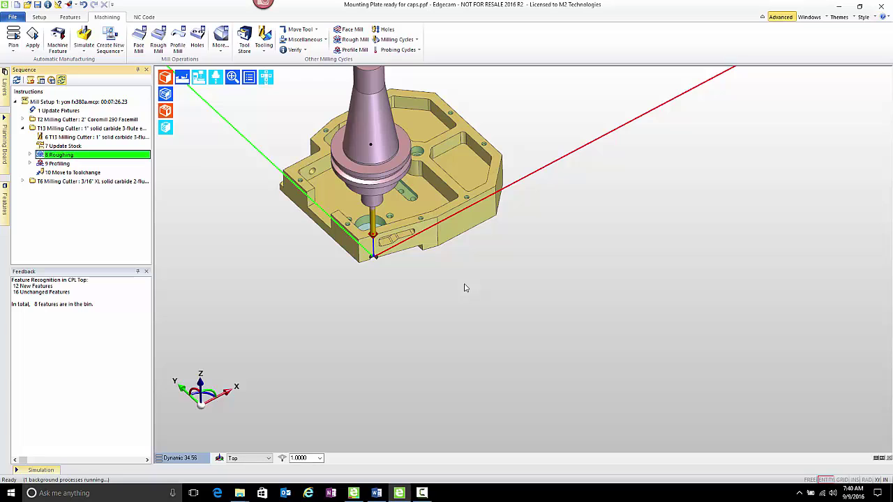
pyautogui.click(249, 77)
# Step: Display the tool holder and all toolpaths, then orbit to inspect the roughing
pyautogui.click(393, 183)
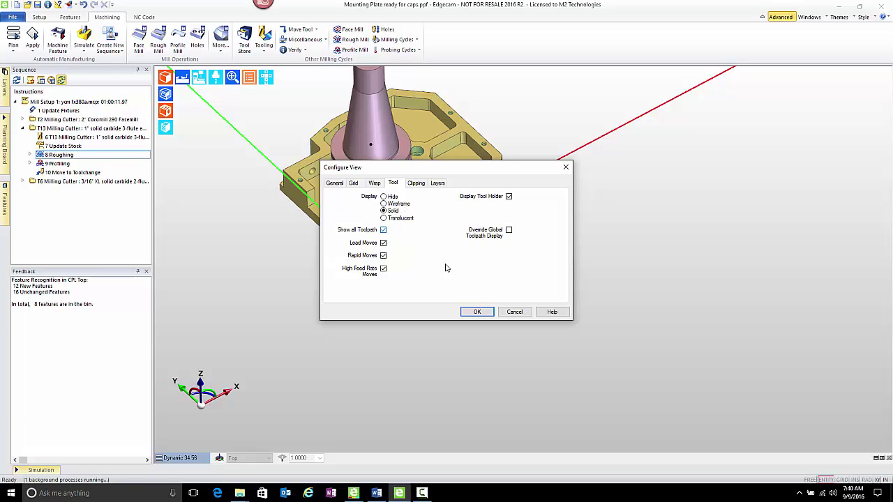
pyautogui.click(477, 311)
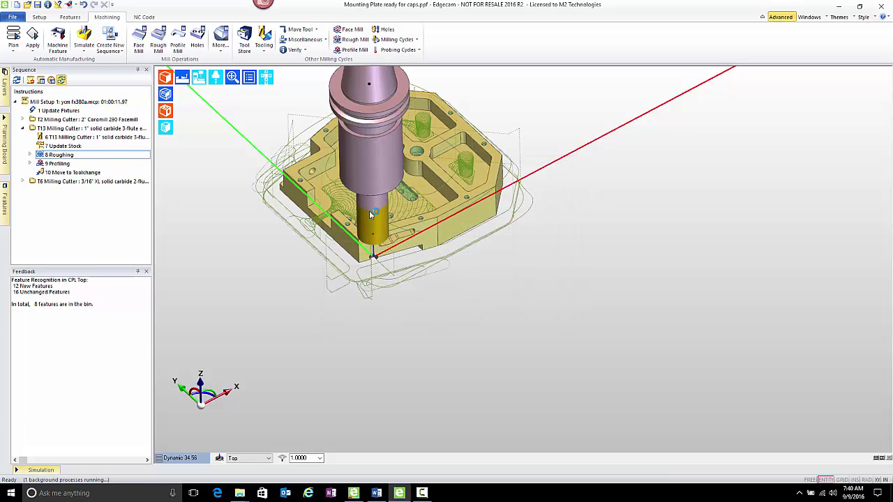
pyautogui.moveTo(367, 216); pyautogui.dragTo(451, 258, button='middle')
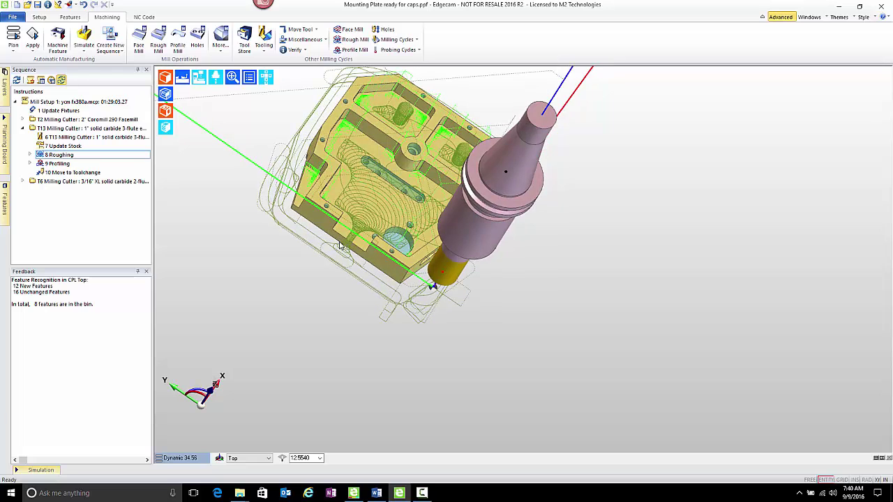
# Step: Reveal the rest roughing operation under the T6 tool and orbit to view the pockets
pyautogui.doubleClick(45, 155)
pyautogui.moveTo(31, 165); pyautogui.dragTo(25, 181)
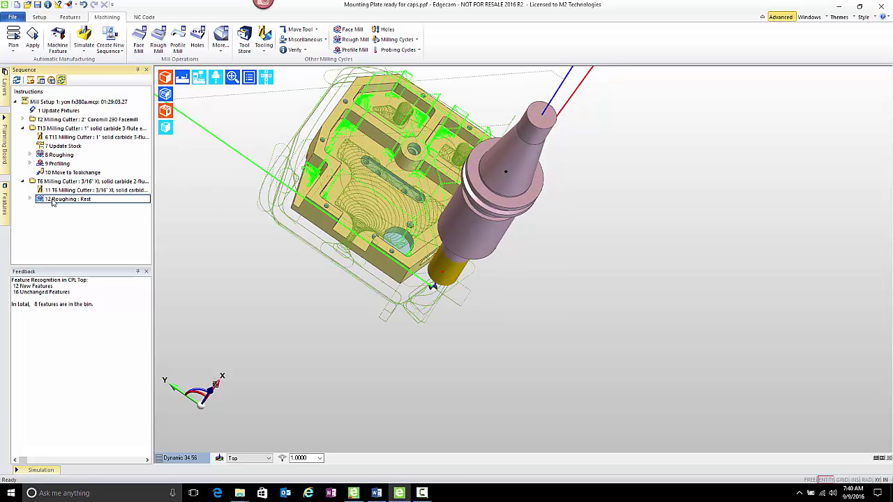
pyautogui.moveTo(418, 216); pyautogui.dragTo(433, 232, button='middle')
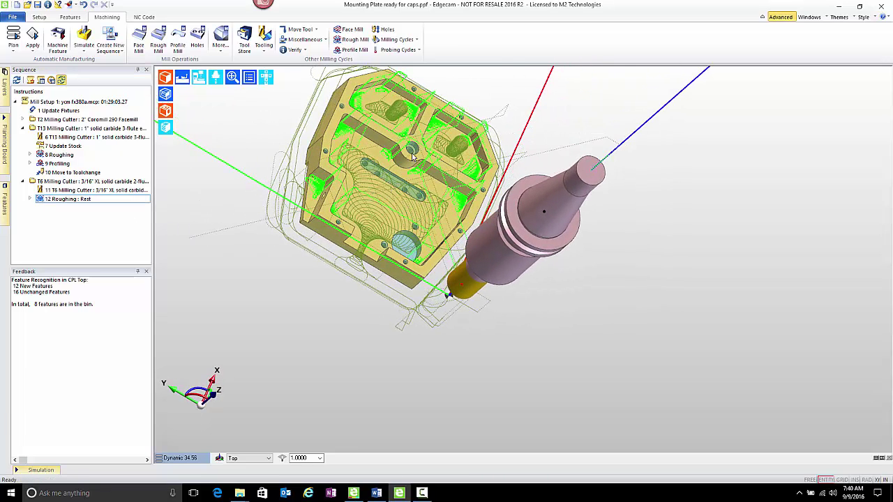
pyautogui.moveTo(540, 285); pyautogui.dragTo(441, 234, button='middle')
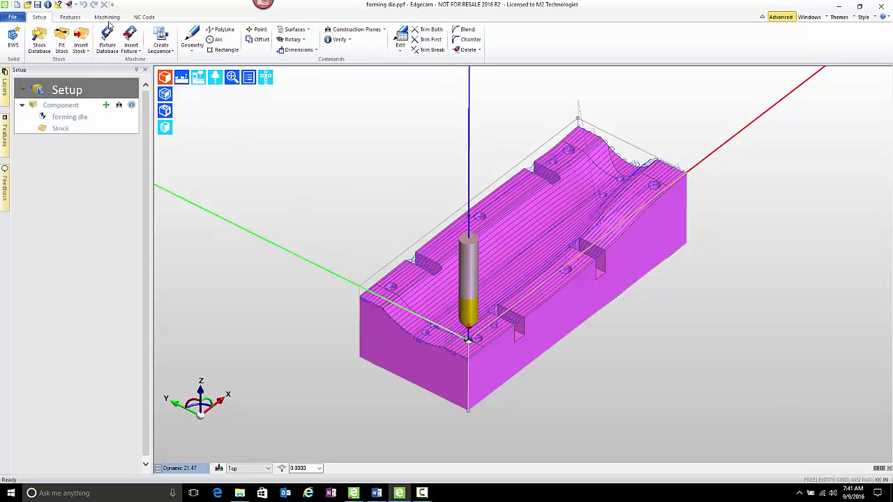
# Step: Highlight the forming die's 2 Parallel Lace toolpath and zoom in and out to inspect it
pyautogui.click(107, 16)
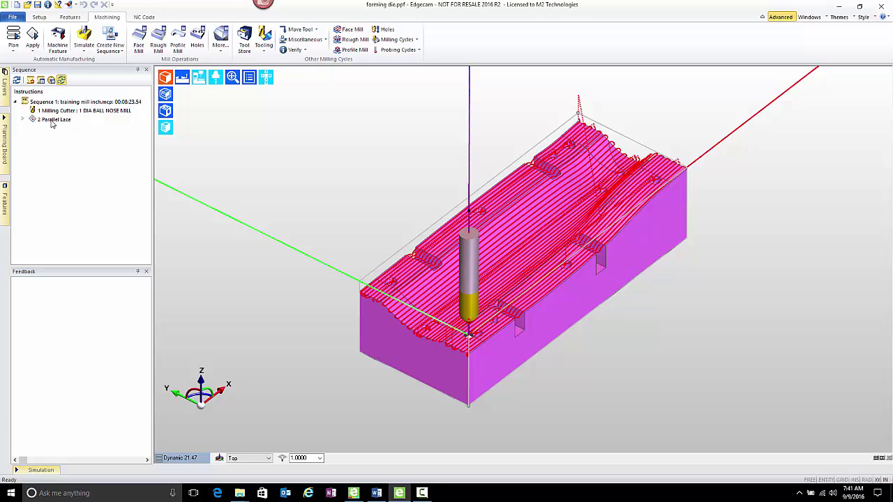
pyautogui.click(51, 122)
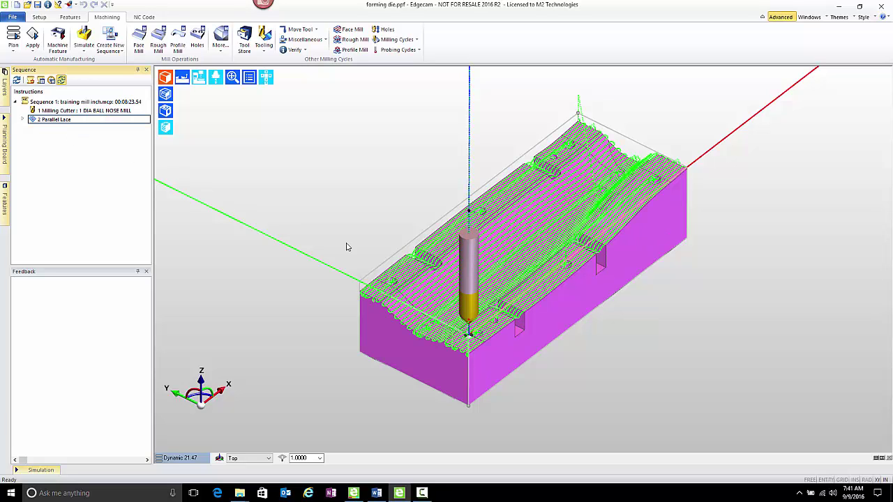
pyautogui.scroll(2, 500, 321)
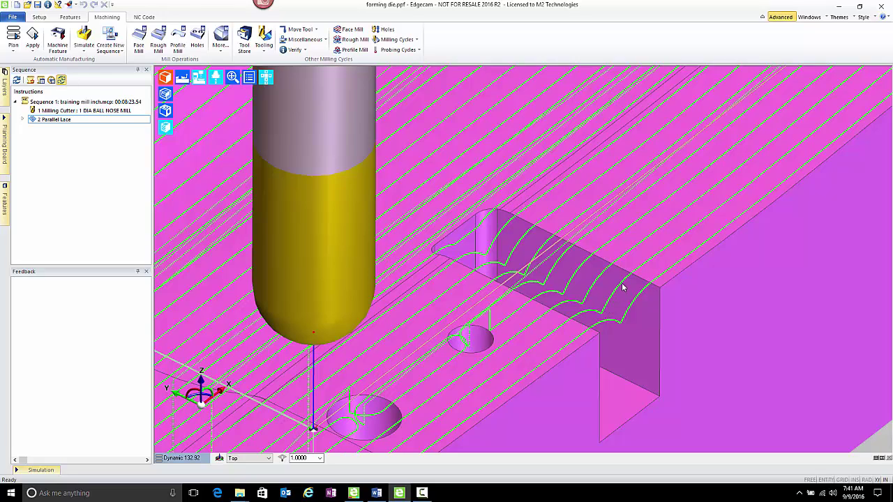
pyautogui.scroll(-5, 623, 287)
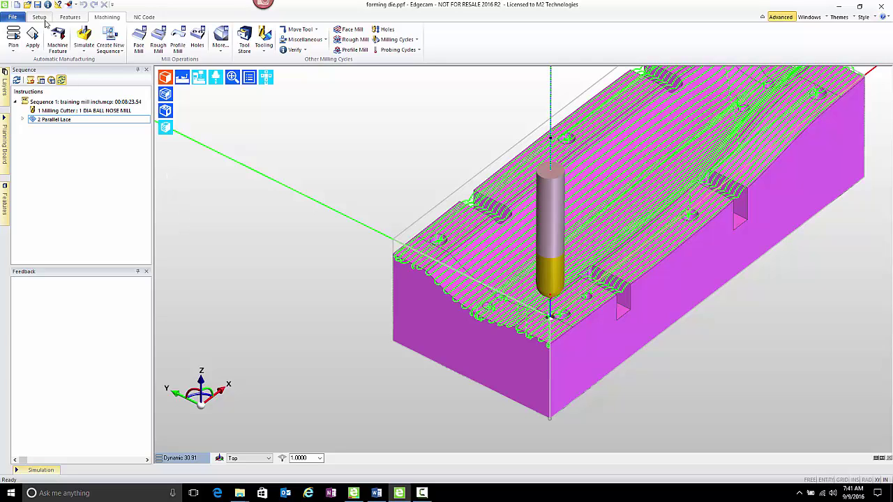
# Step: Review the Mill and Hole Options in Find Features for pocket caps, then cancel without changes
pyautogui.click(64, 18)
pyautogui.click(19, 39)
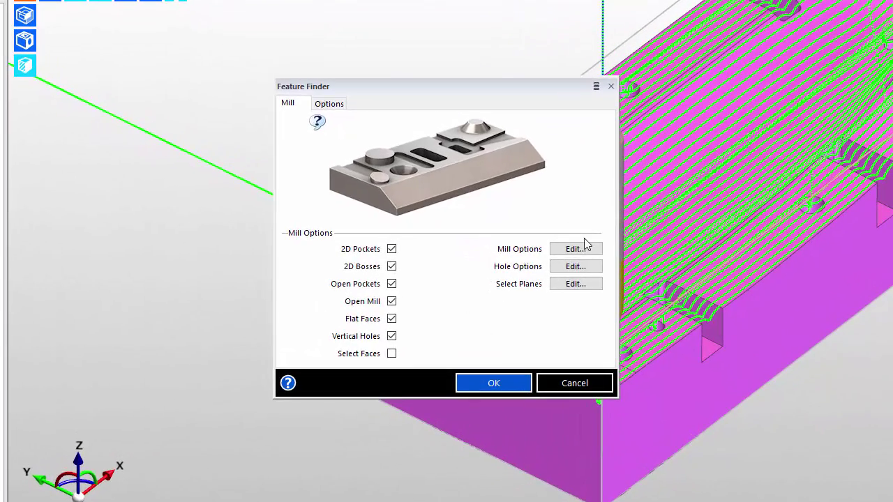
pyautogui.click(559, 249)
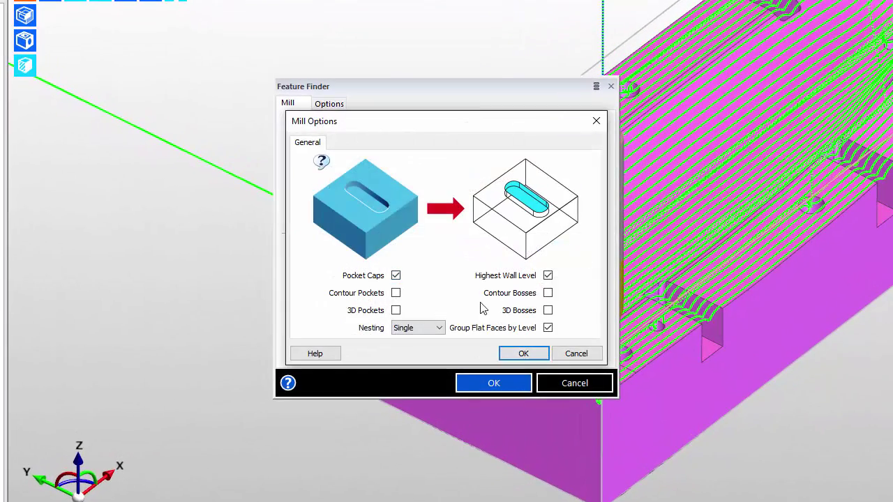
pyautogui.click(574, 356)
pyautogui.click(568, 269)
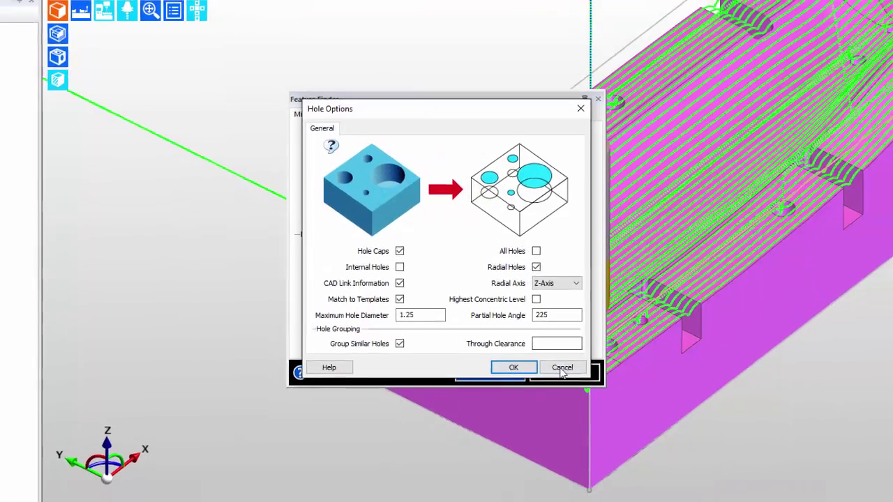
pyautogui.click(562, 373)
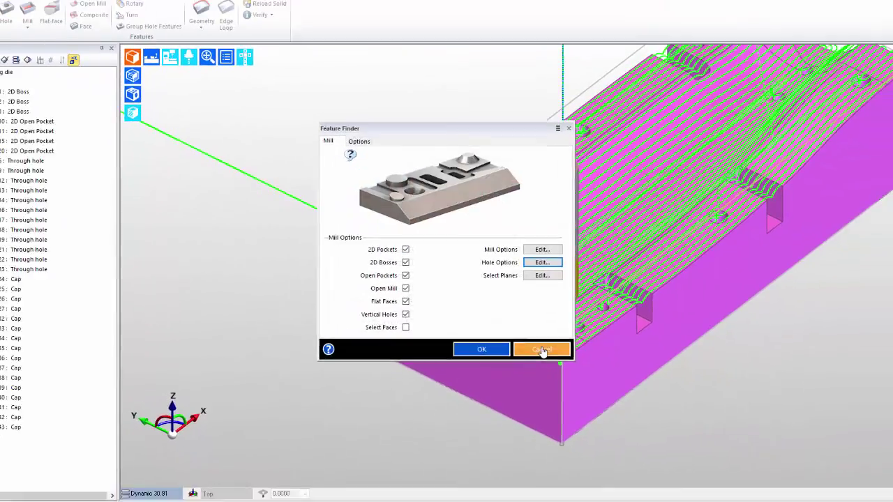
pyautogui.click(562, 374)
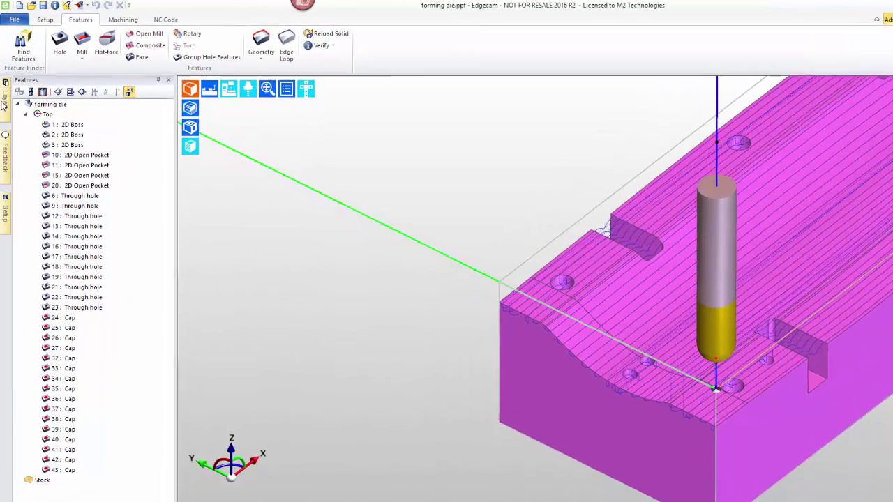
# Step: Set the Cap layer's Show to Yes, then return to the feature list and orbit to a wider view
pyautogui.click(5, 84)
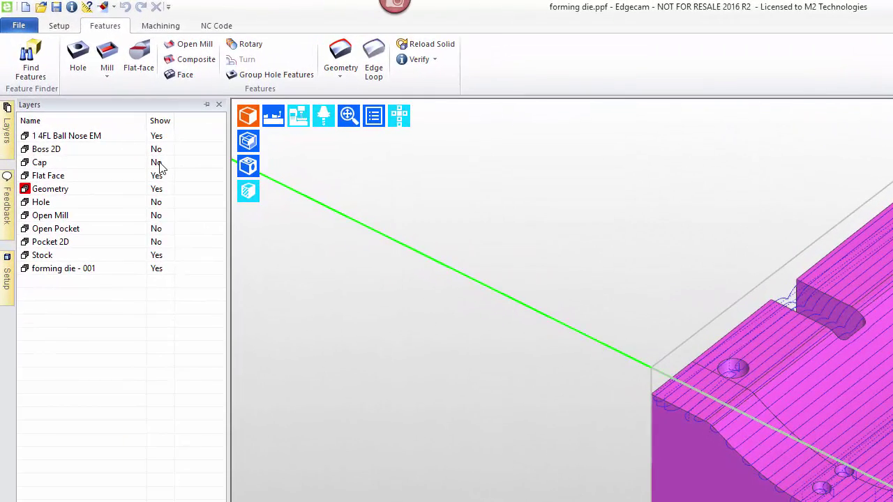
pyautogui.click(158, 165)
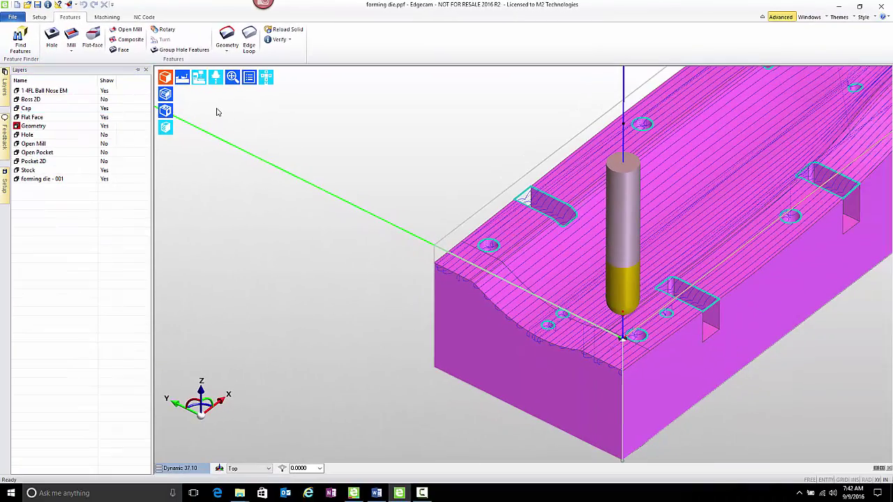
pyautogui.click(167, 110)
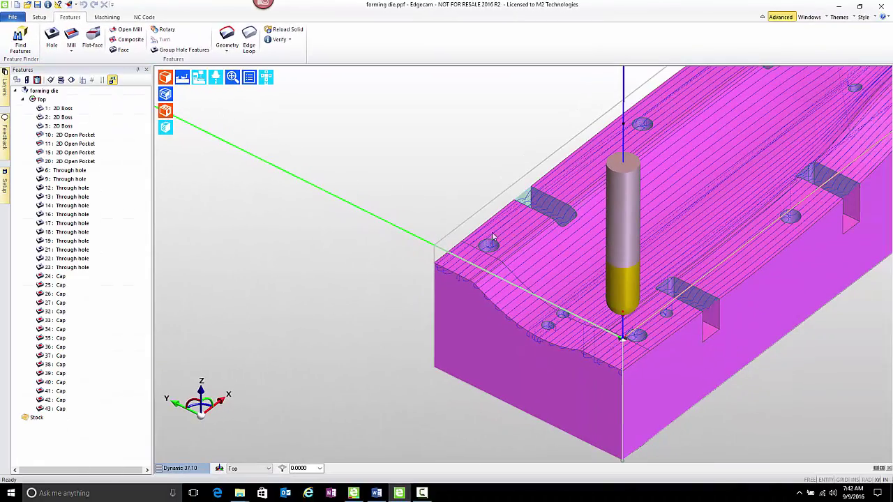
pyautogui.scroll(-3, 614, 288)
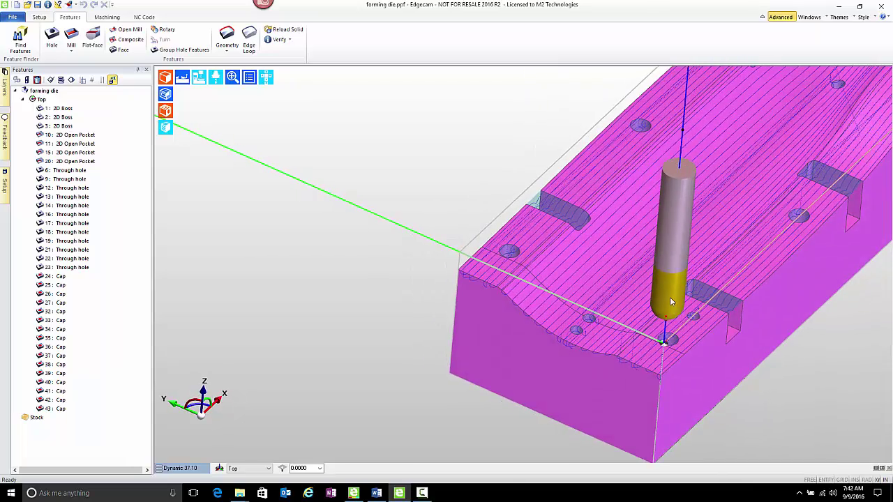
pyautogui.moveTo(684, 306); pyautogui.dragTo(303, 199, button='middle')
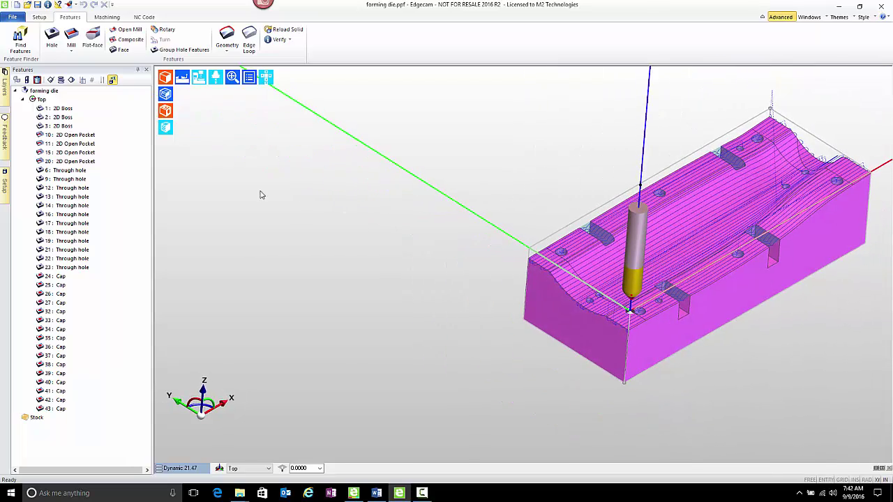
# Step: Open the forming die's 2 Parallel Lace operation for editing
pyautogui.click(107, 16)
pyautogui.click(44, 120)
pyautogui.doubleClick(43, 120)
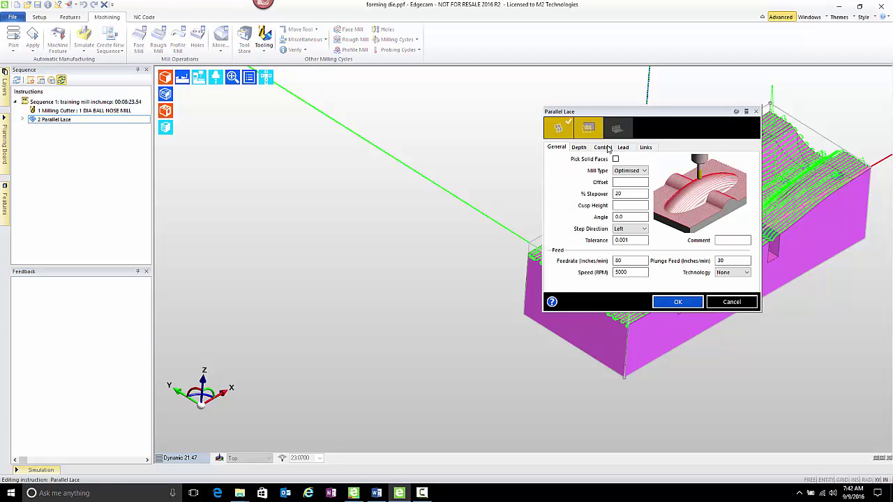
# Step: Window-select all die surfaces including caps and regenerate the Parallel Lace toolpath
pyautogui.click(562, 130)
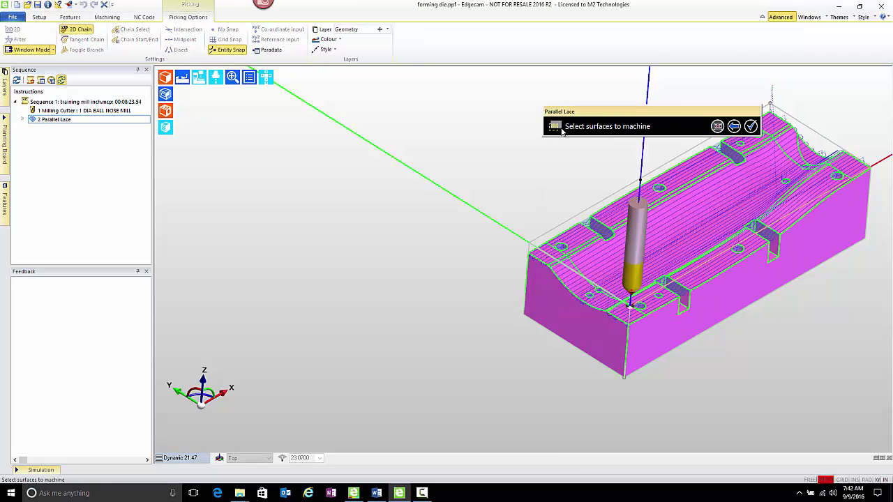
pyautogui.moveTo(482, 123); pyautogui.dragTo(415, 150, button='middle')
pyautogui.moveTo(391, 88); pyautogui.dragTo(872, 389)
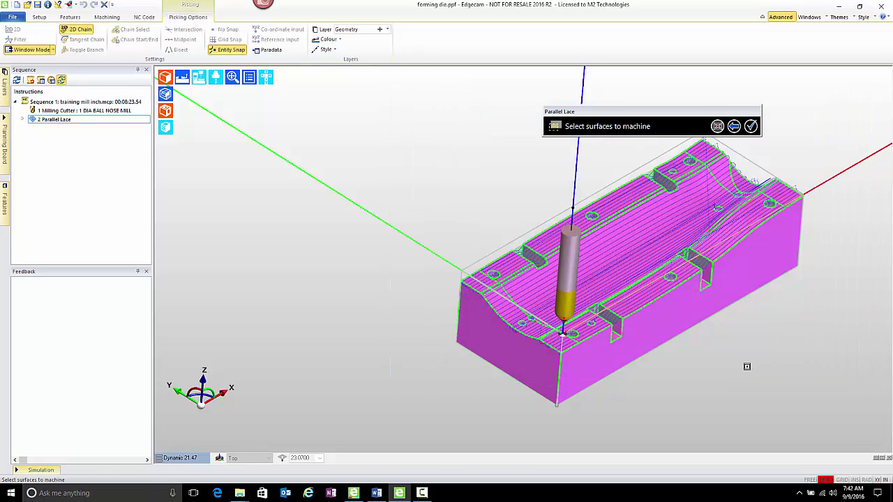
pyautogui.rightClick(748, 366)
pyautogui.click(676, 300)
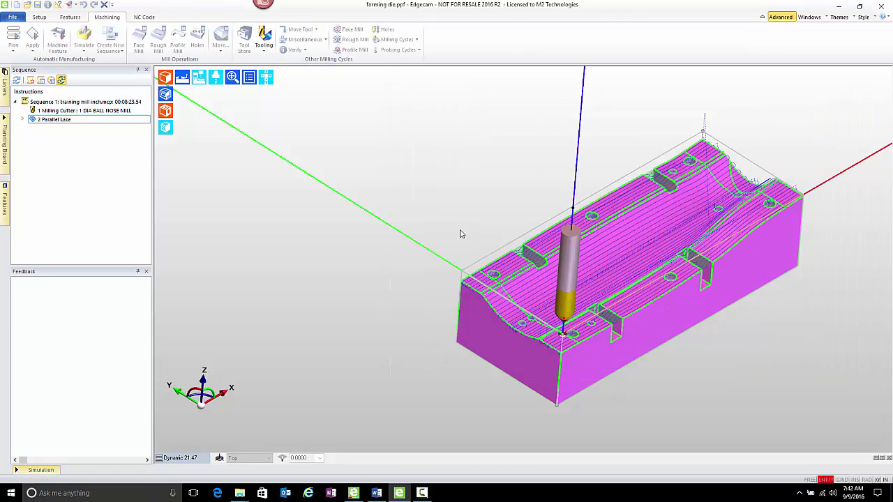
pyautogui.click(63, 124)
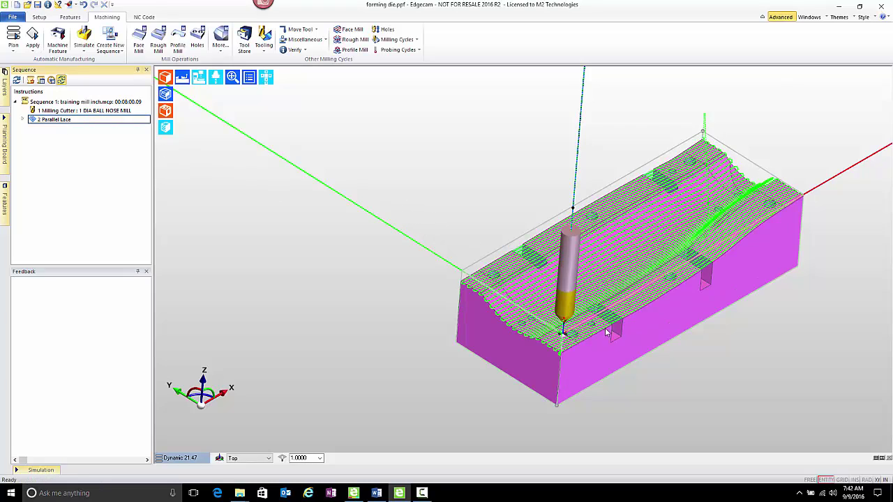
pyautogui.scroll(5, 606, 330)
pyautogui.scroll(3, 605, 329)
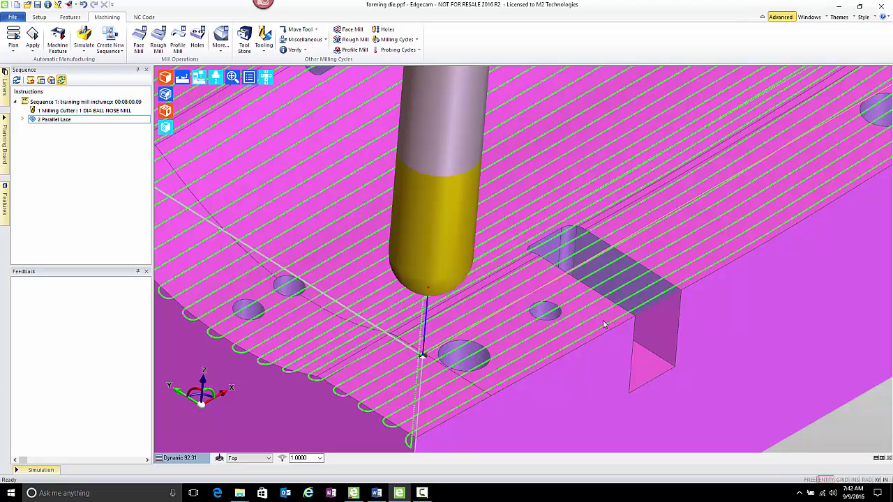